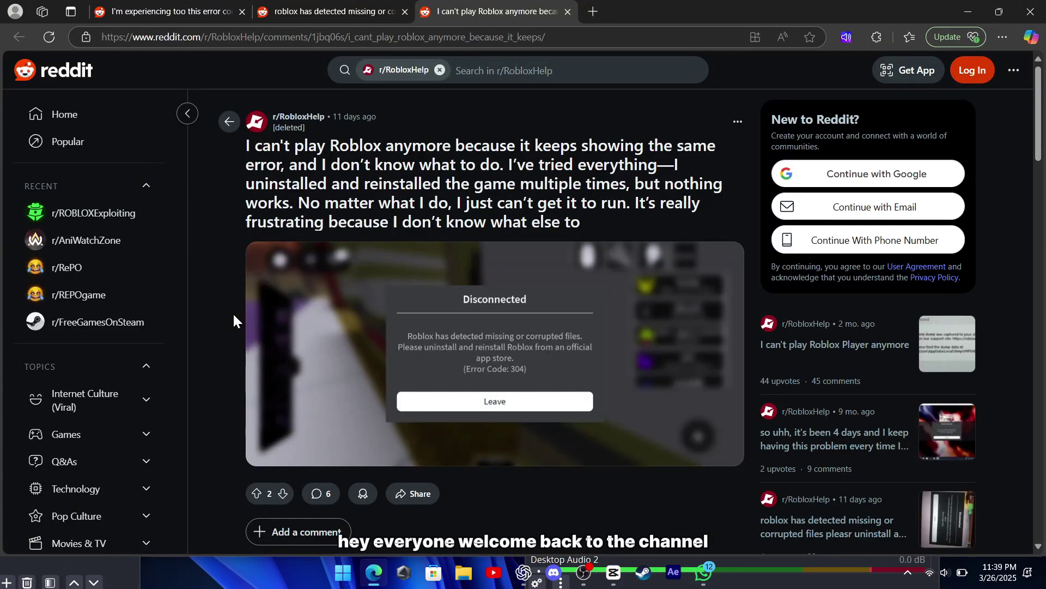
On the missing-or-corrupted-files thread, highlight the error code 304 mention and the full post title.
mouse_move(245, 144)
mouse_down()
mouse_move(621, 212)
mouse_move(427, 216)
mouse_up()
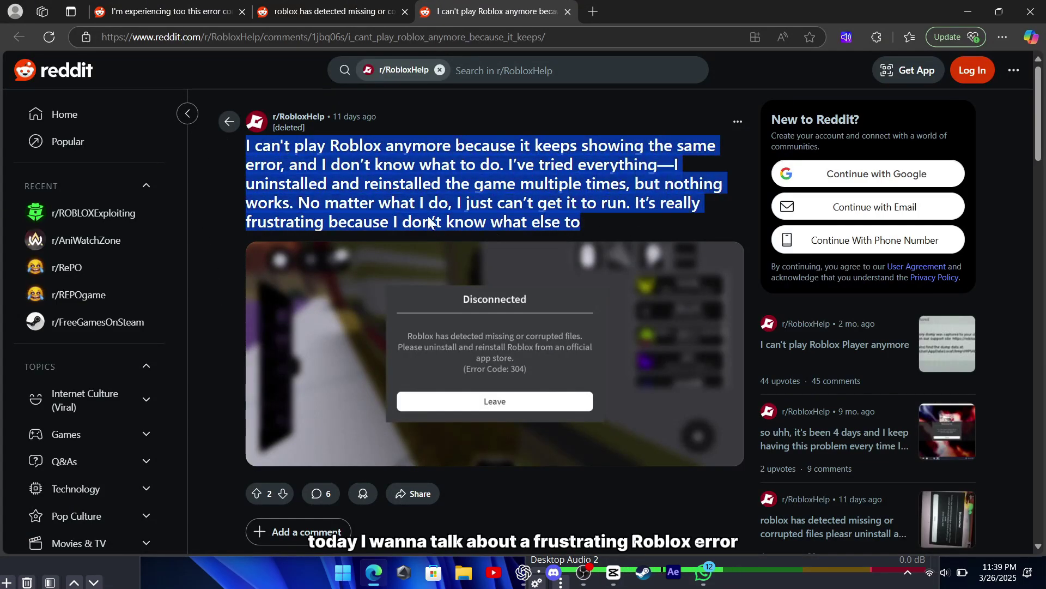
click(204, 266)
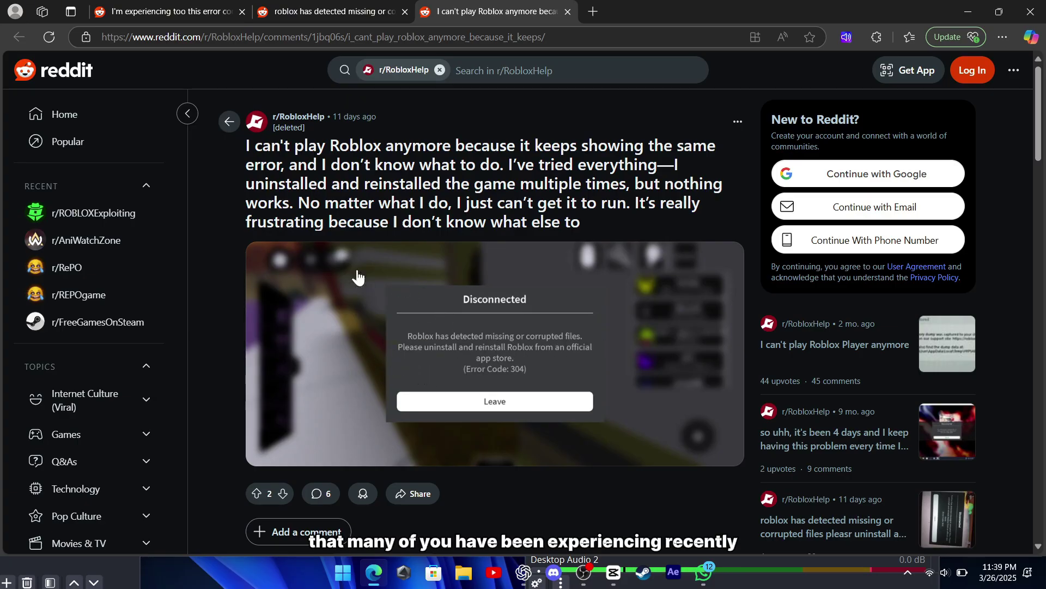
click(305, 15)
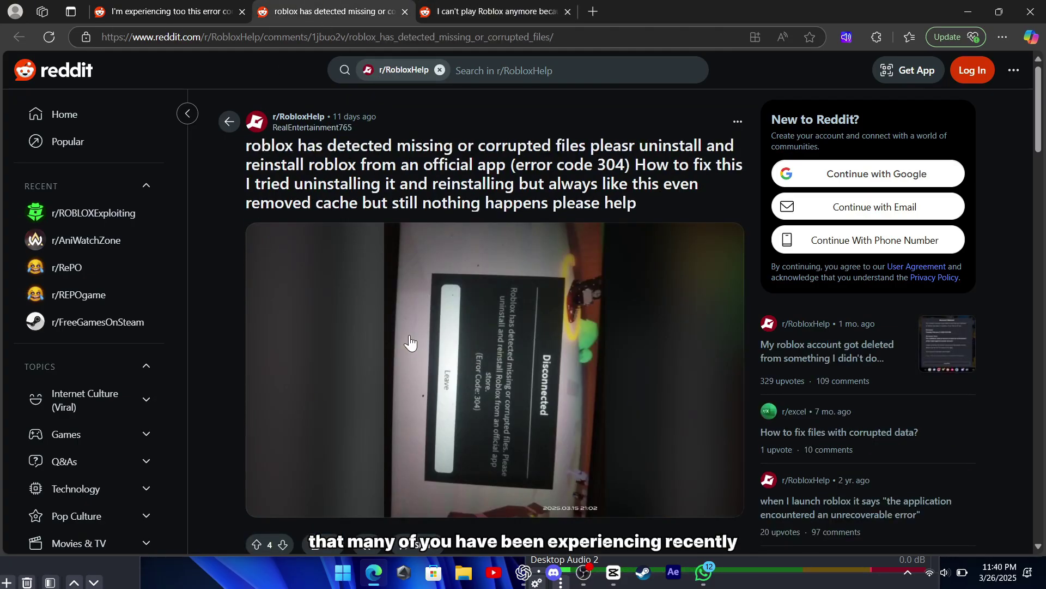
mouse_move(458, 311)
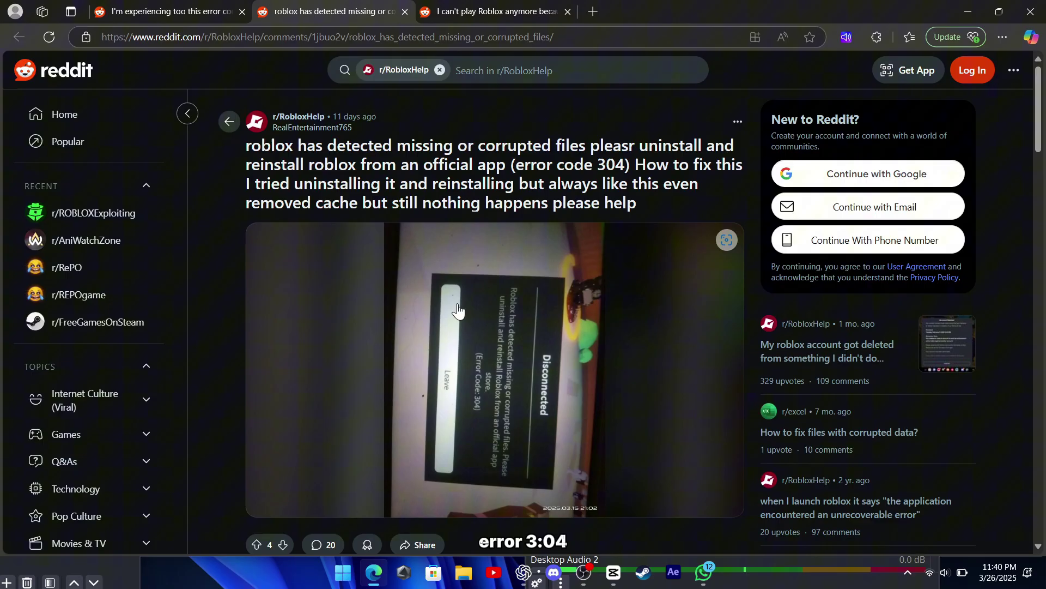
drag(511, 164, 626, 166)
click(217, 273)
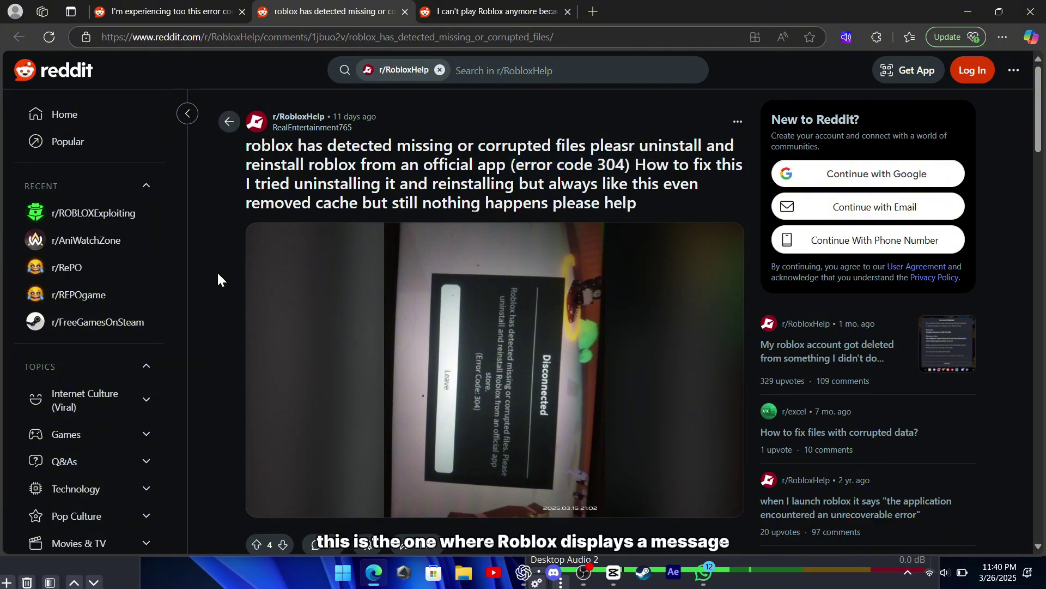
scroll(217, 274, down, 3)
scroll(218, 273, down, 2)
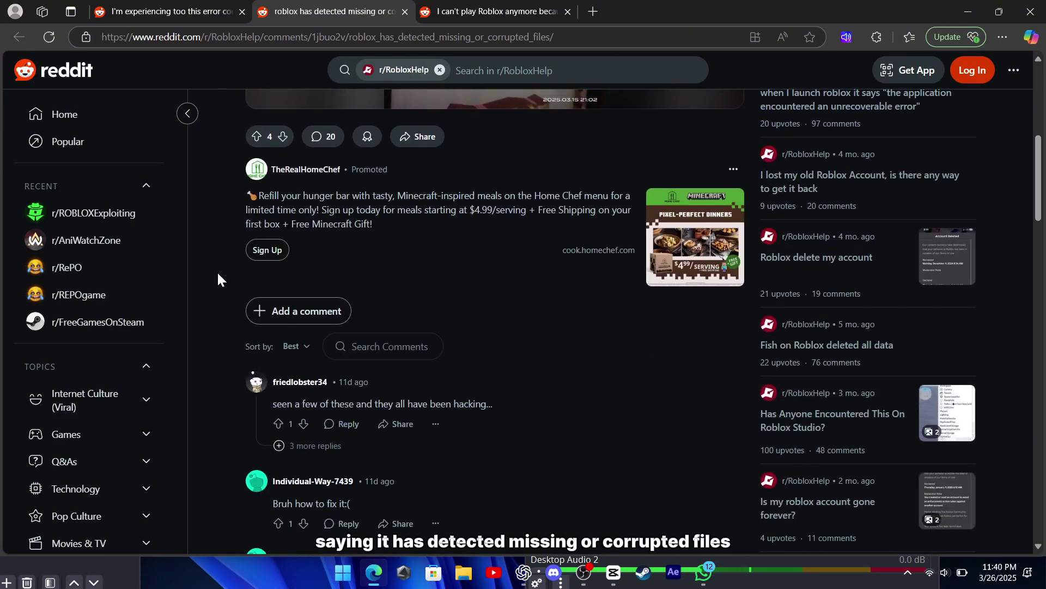
scroll(216, 279, up, 5)
drag(273, 146, 714, 146)
drag(290, 163, 650, 200)
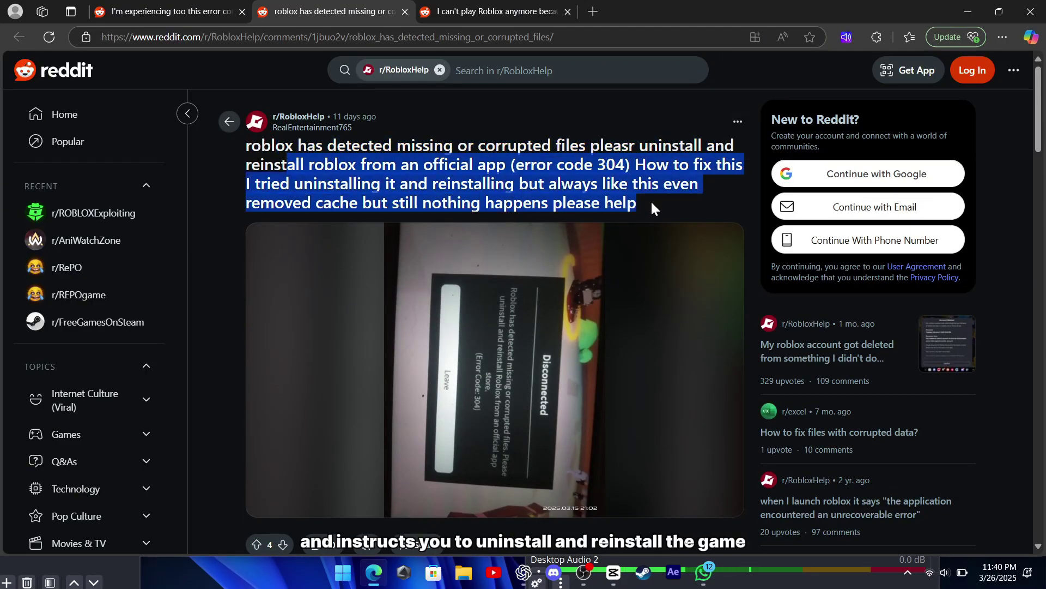
Highlight the mobile error thread's body text, then check the missing-files and 'I can't play Roblox anymore' threads.
click(178, 13)
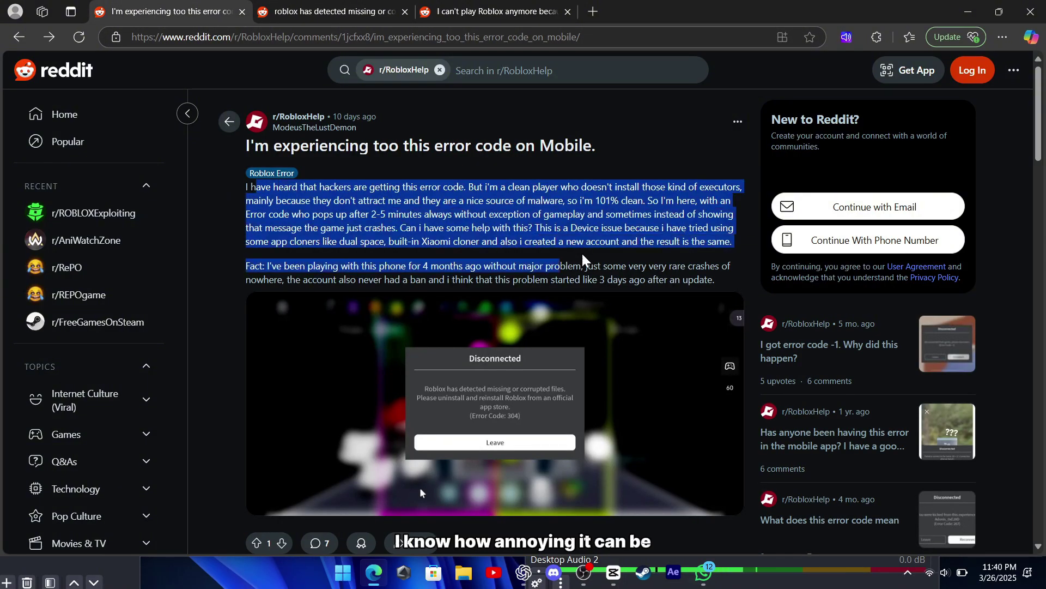
drag(256, 190, 723, 282)
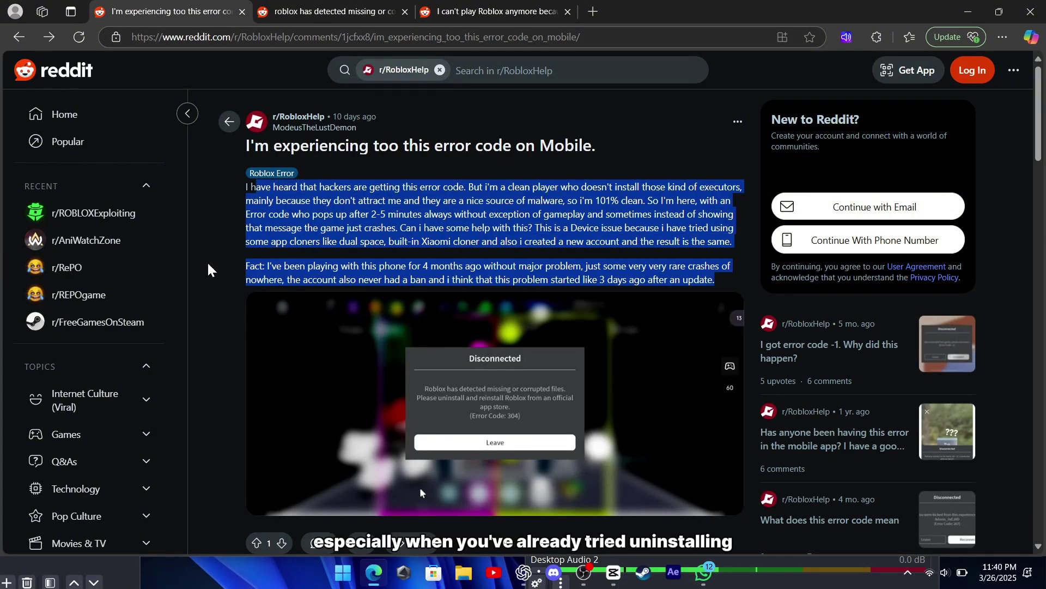
scroll(263, 246, down, 3)
scroll(210, 245, down, 1)
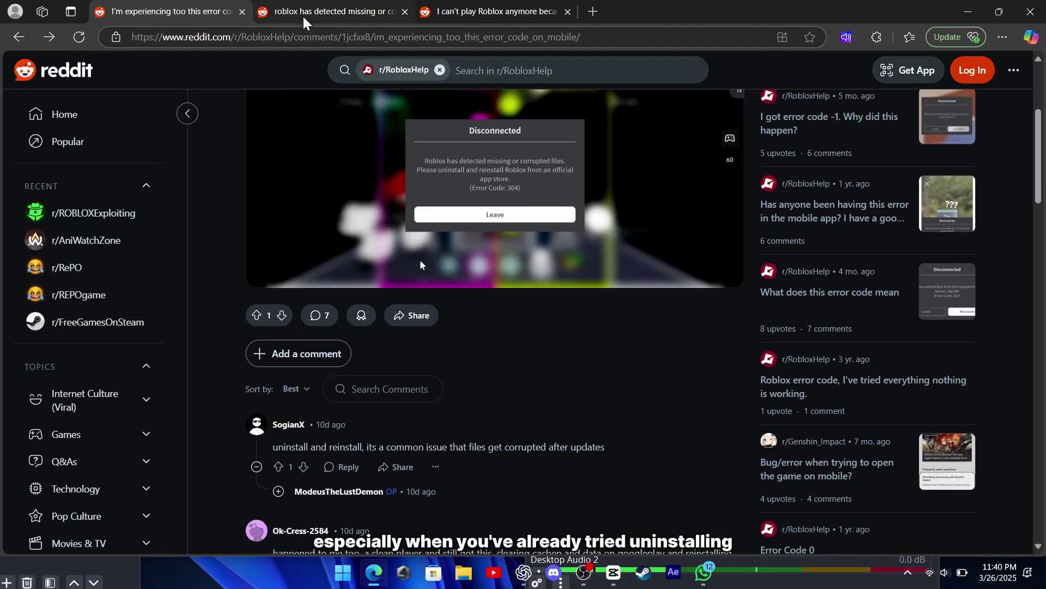
click(343, 13)
scroll(344, 264, down, 2)
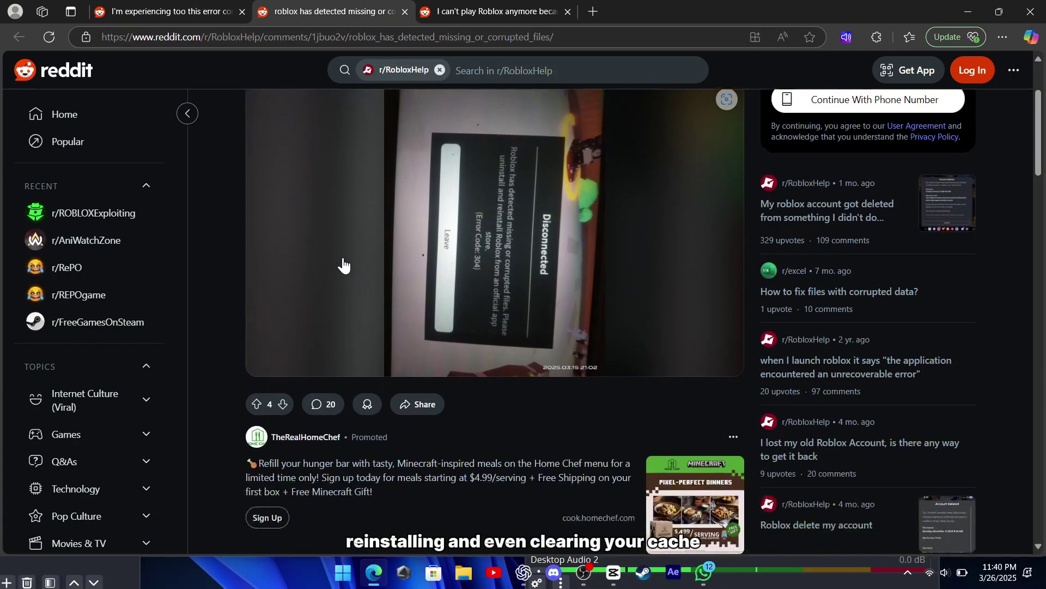
scroll(341, 264, down, 1)
click(448, 12)
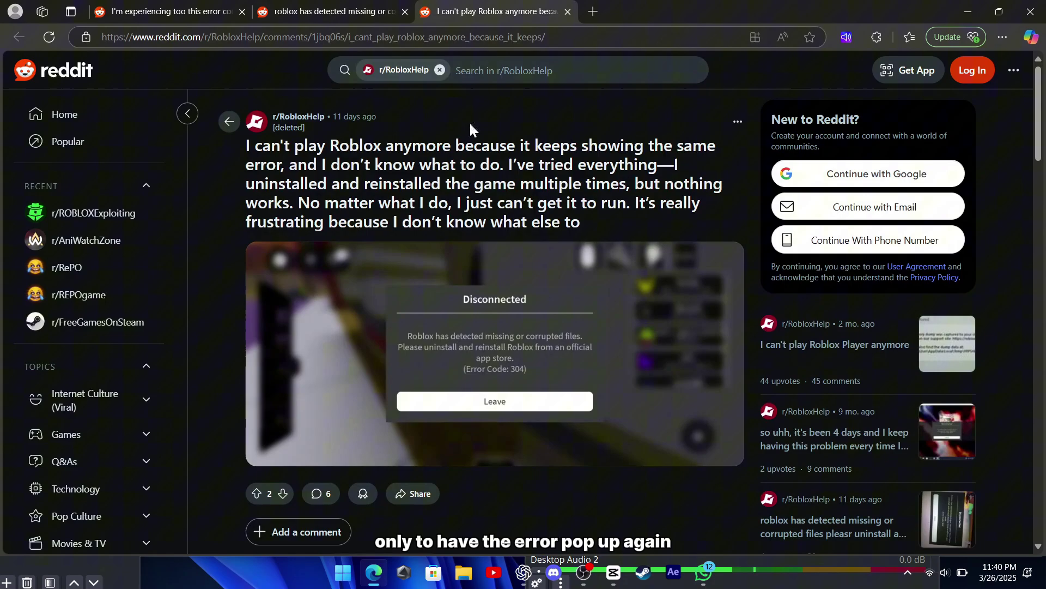
scroll(366, 194, down, 2)
scroll(366, 195, down, 2)
scroll(366, 194, down, 1)
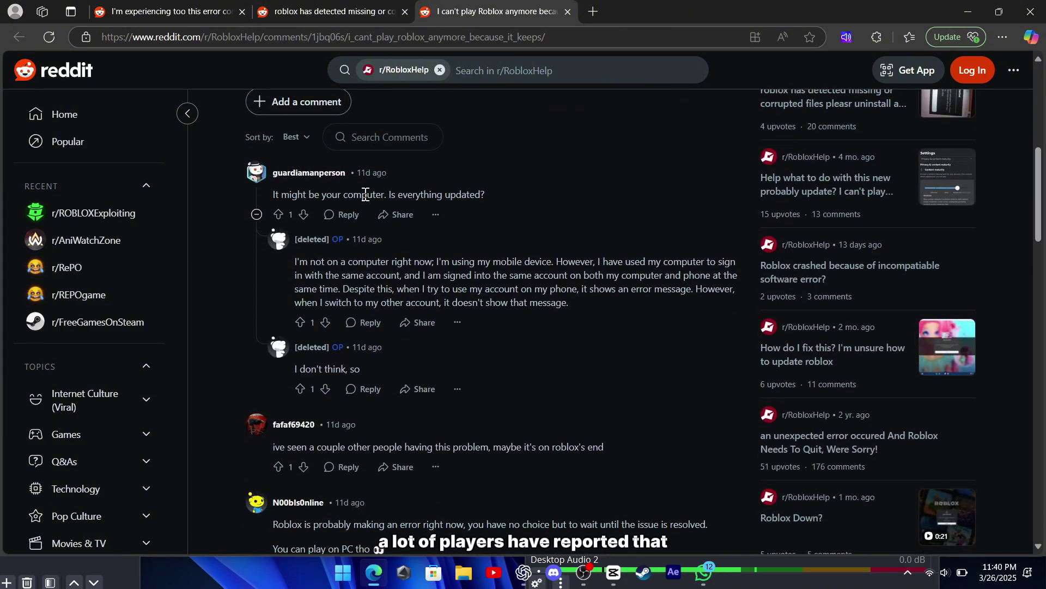
scroll(364, 193, down, 2)
scroll(364, 194, down, 2)
scroll(364, 194, down, 1)
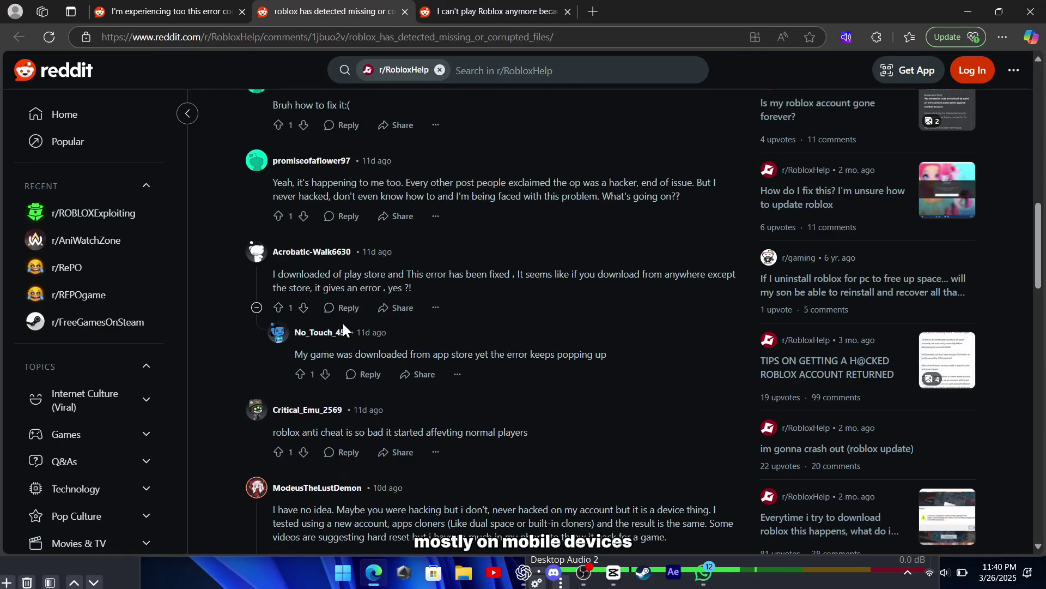
Highlight comments about Play Store downloads, the error persisting, and it being a device issue.
drag(272, 292, 426, 301)
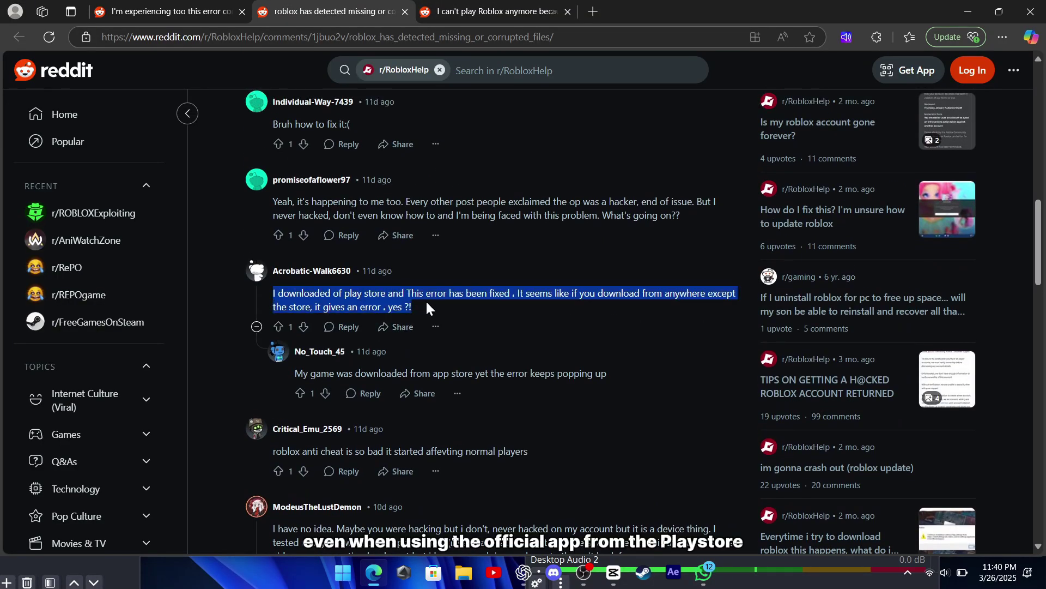
drag(295, 374, 606, 373)
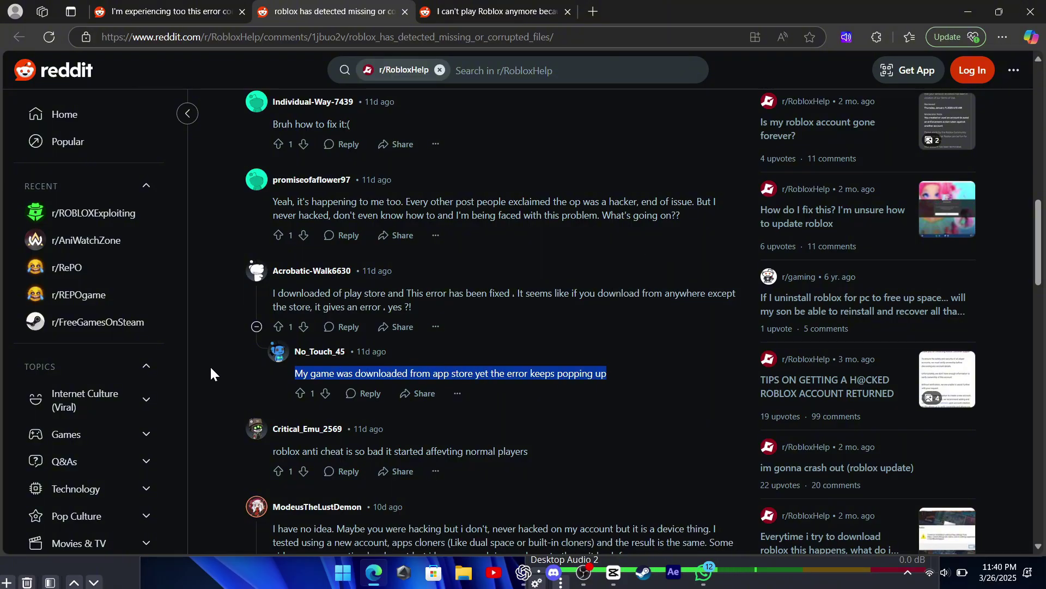
scroll(210, 368, down, 1)
drag(272, 348, 581, 352)
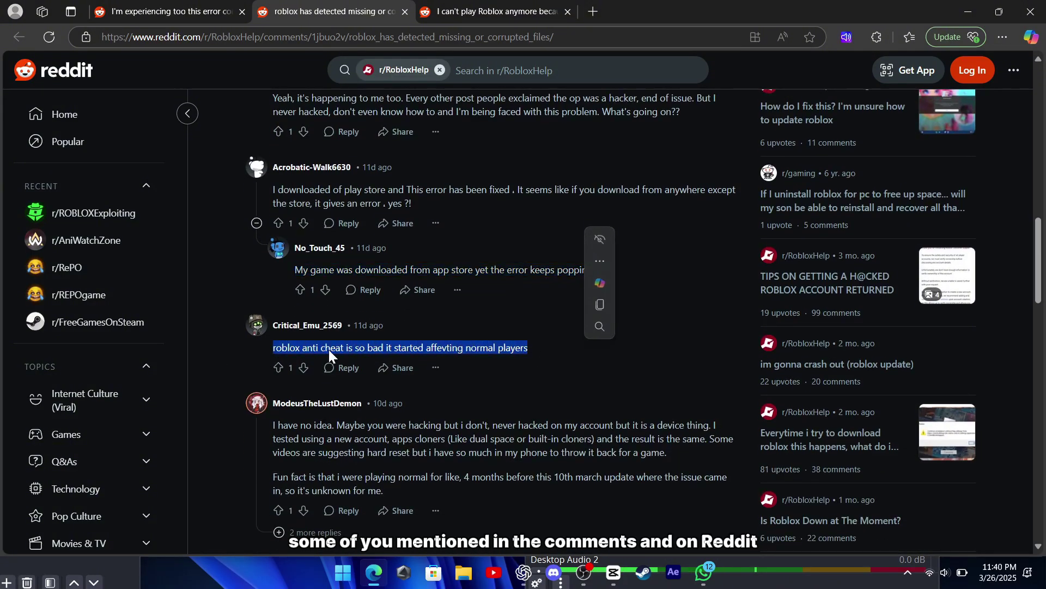
scroll(214, 355, down, 1)
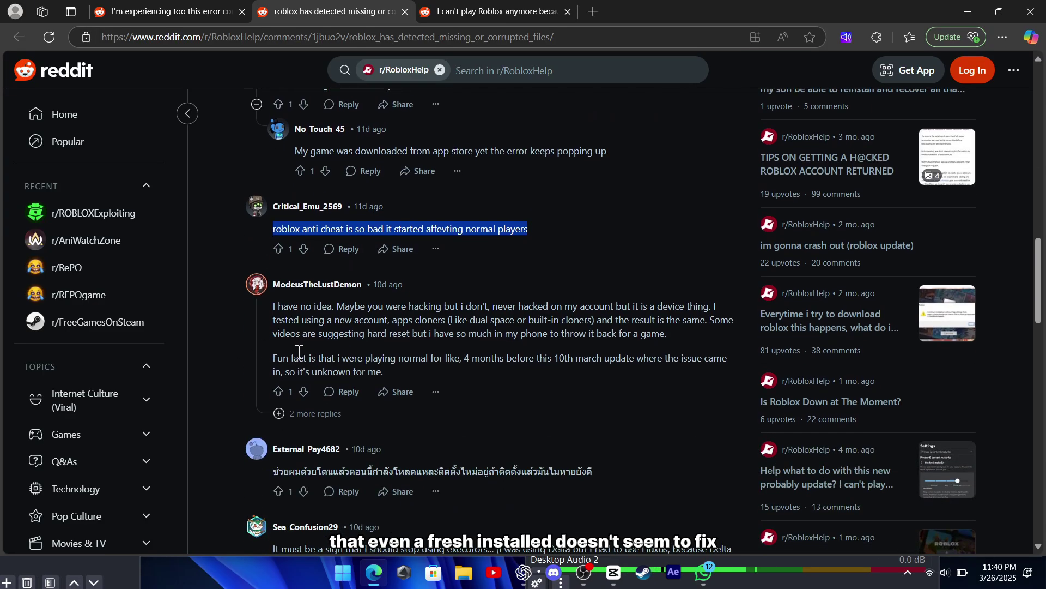
drag(275, 308, 439, 367)
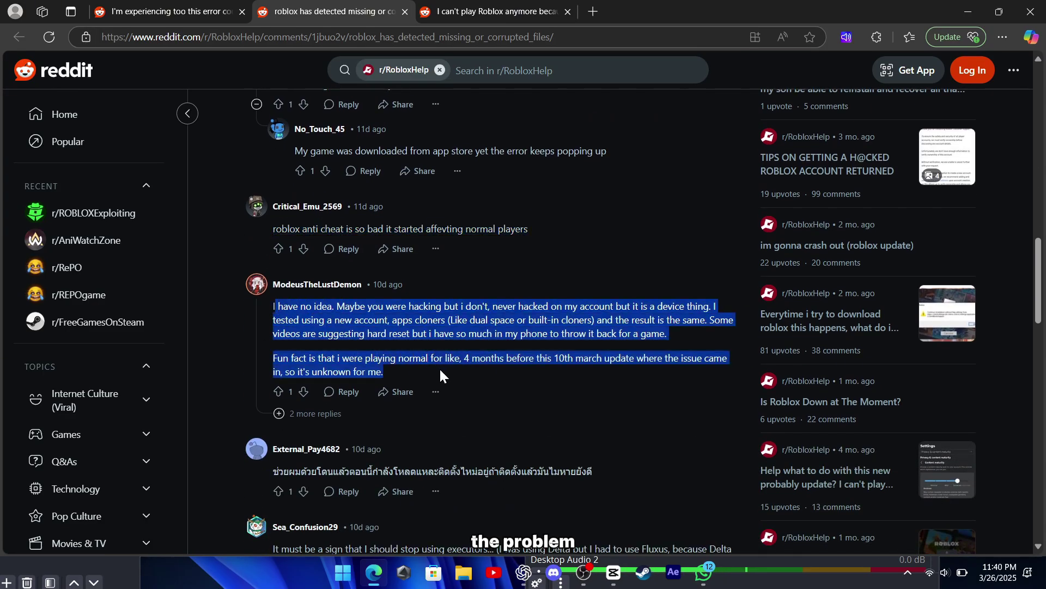
click(210, 343)
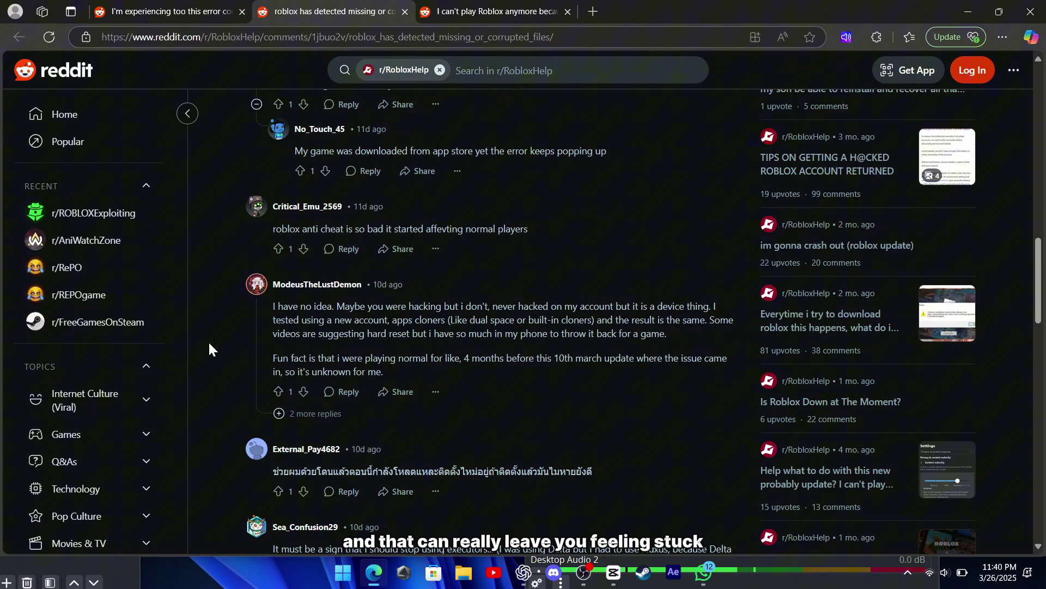
scroll(210, 343, down, 3)
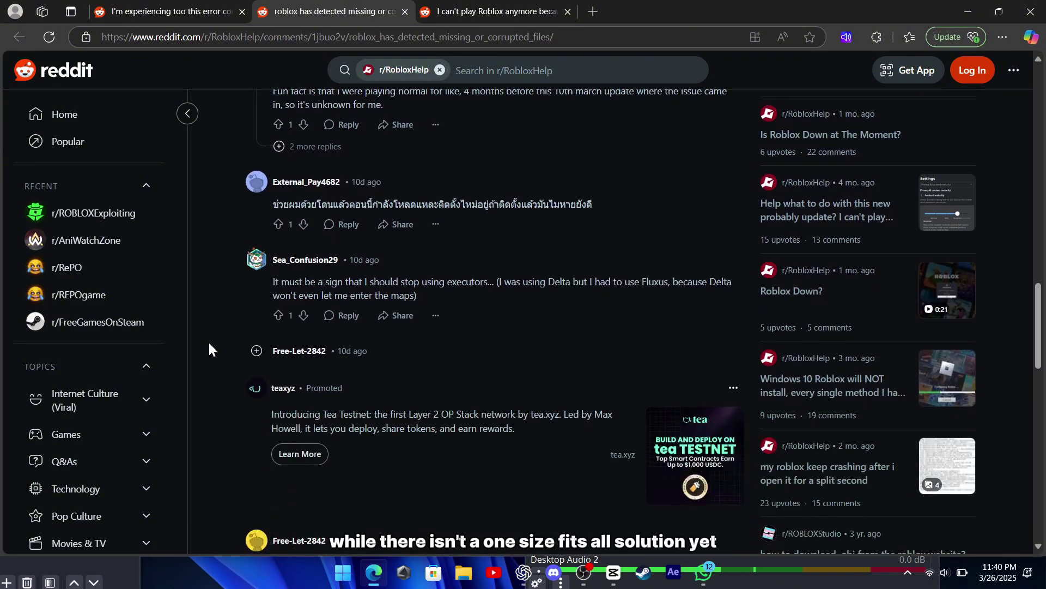
scroll(210, 343, down, 2)
scroll(210, 343, down, 2)
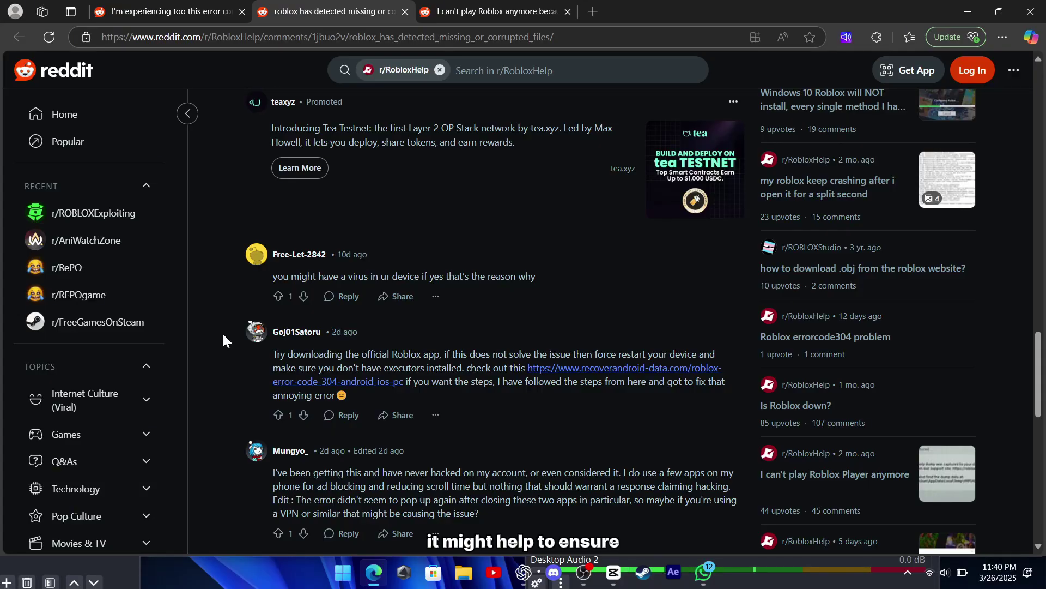
scroll(222, 332, down, 2)
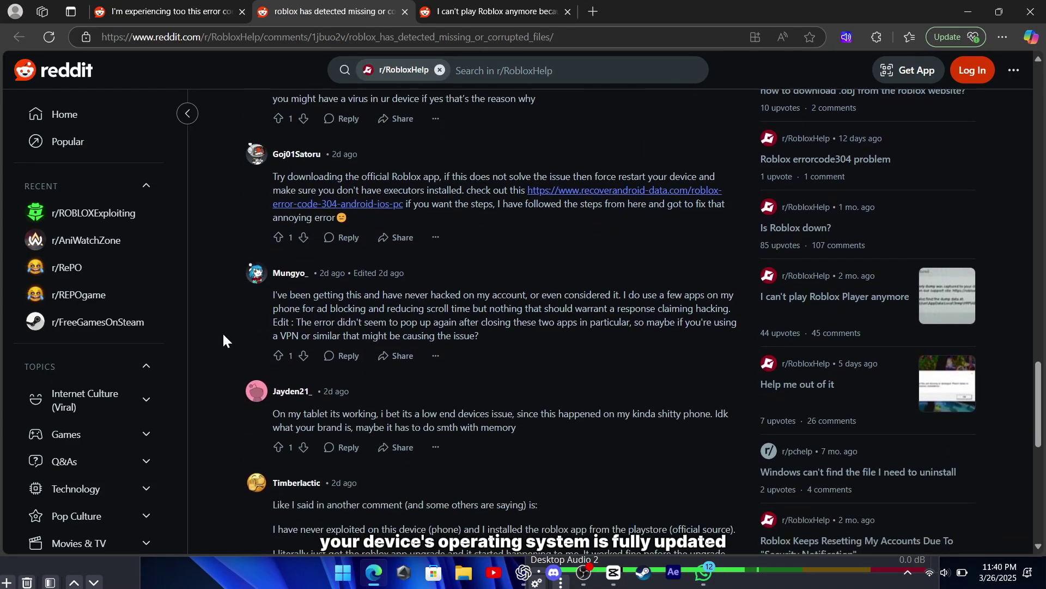
scroll(222, 331, down, 2)
scroll(222, 332, down, 1)
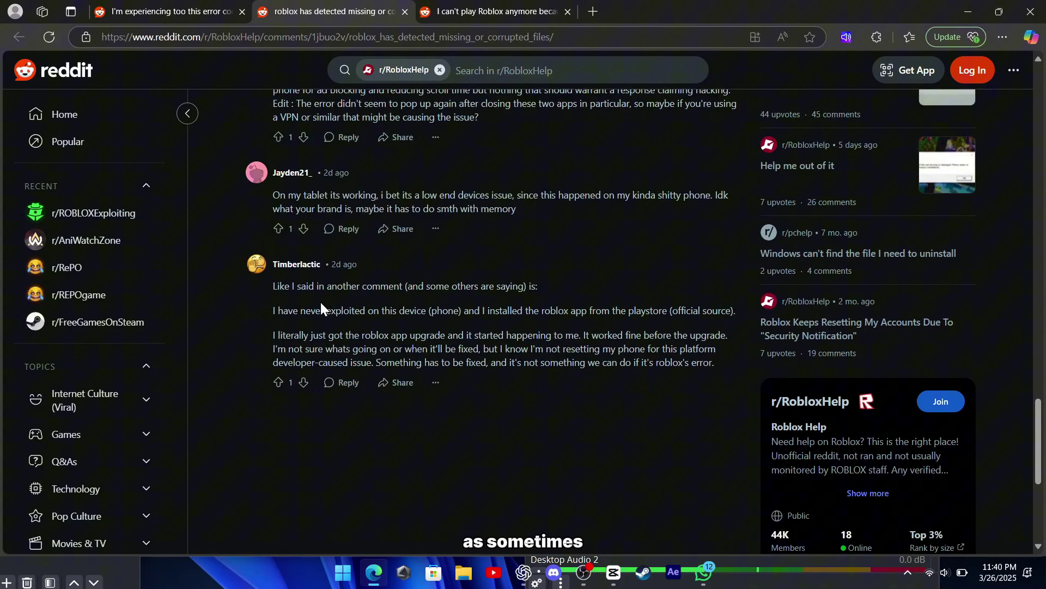
Highlight comments blaming the app upgrade, VPNs and ad-blocking apps, then return to the mobile thread.
drag(278, 283, 746, 354)
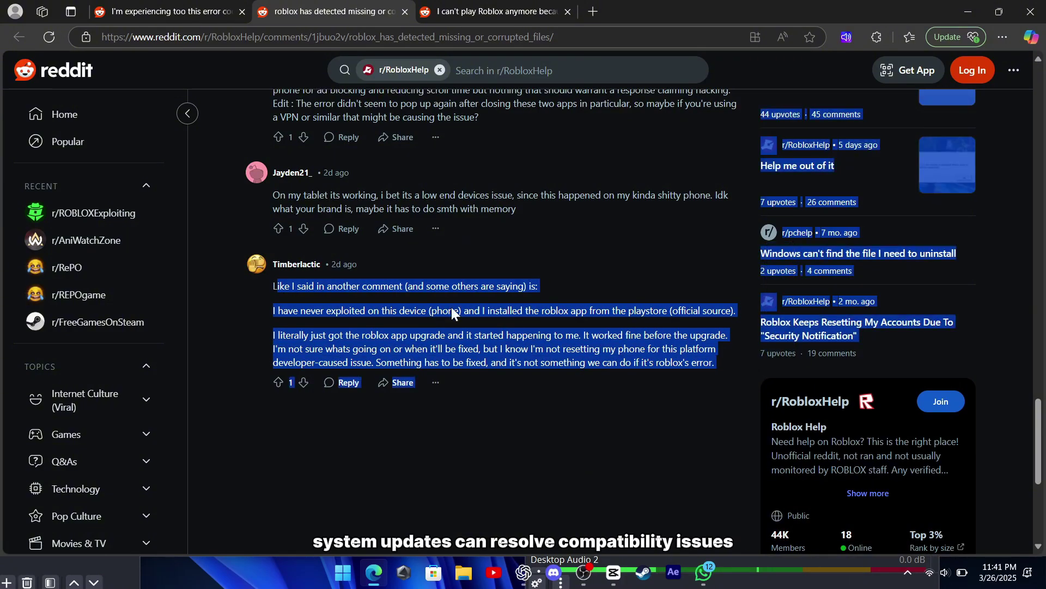
click(219, 307)
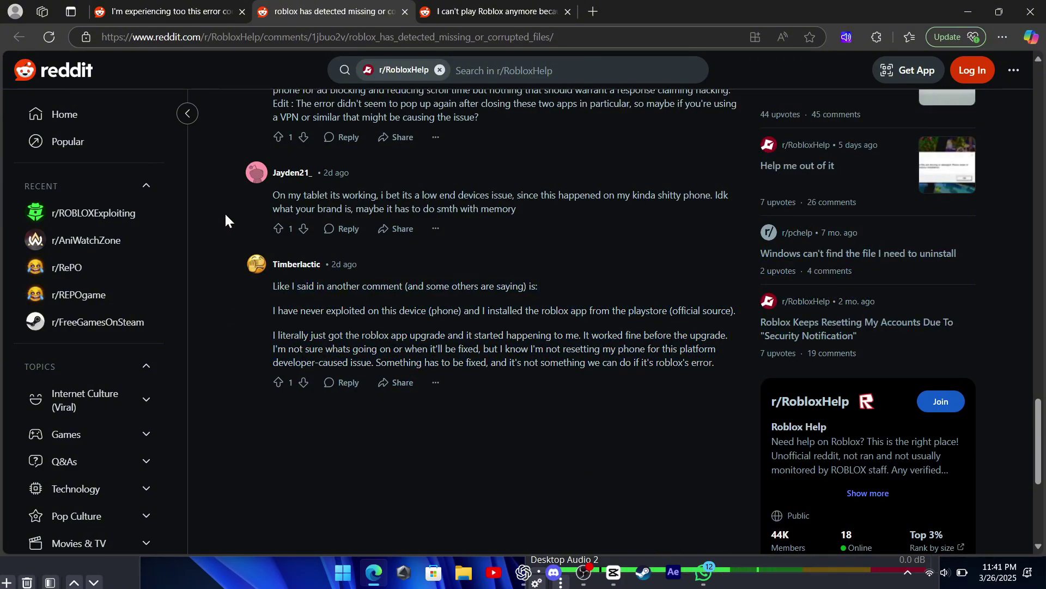
scroll(225, 219, up, 1)
scroll(225, 220, up, 1)
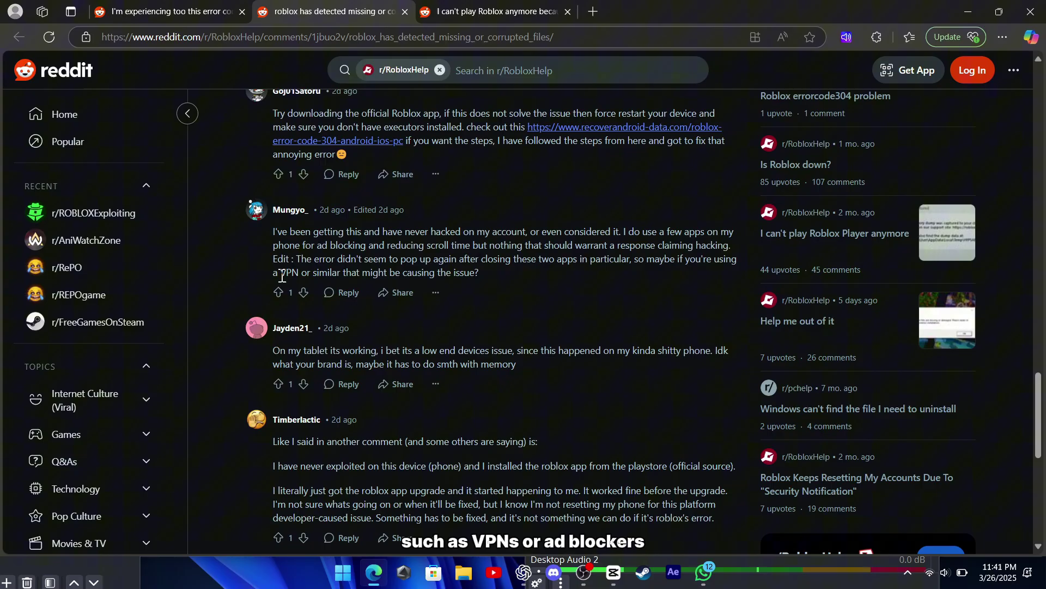
drag(281, 273, 502, 278)
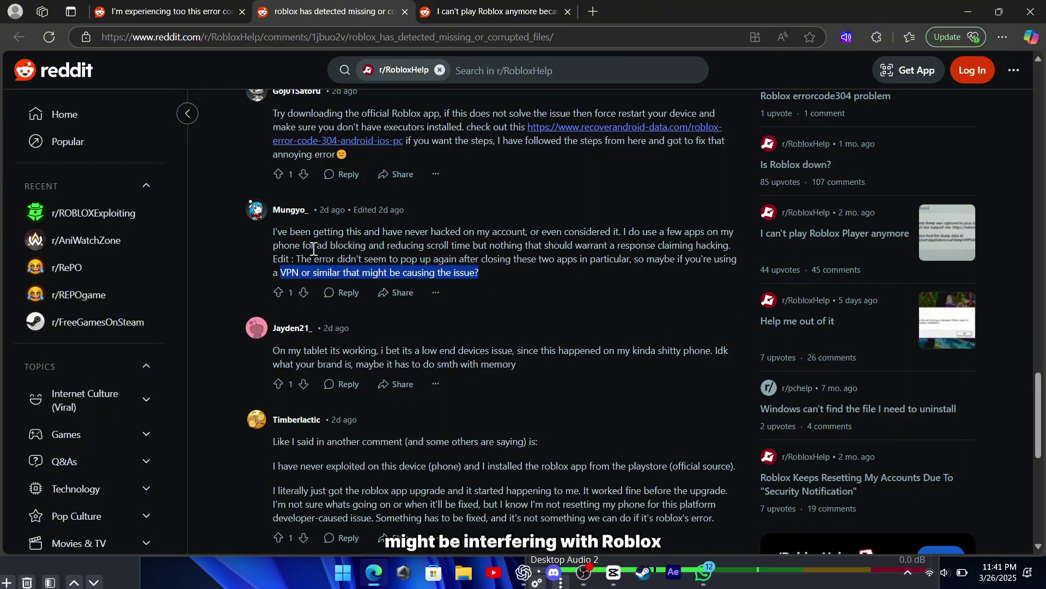
drag(296, 245, 519, 246)
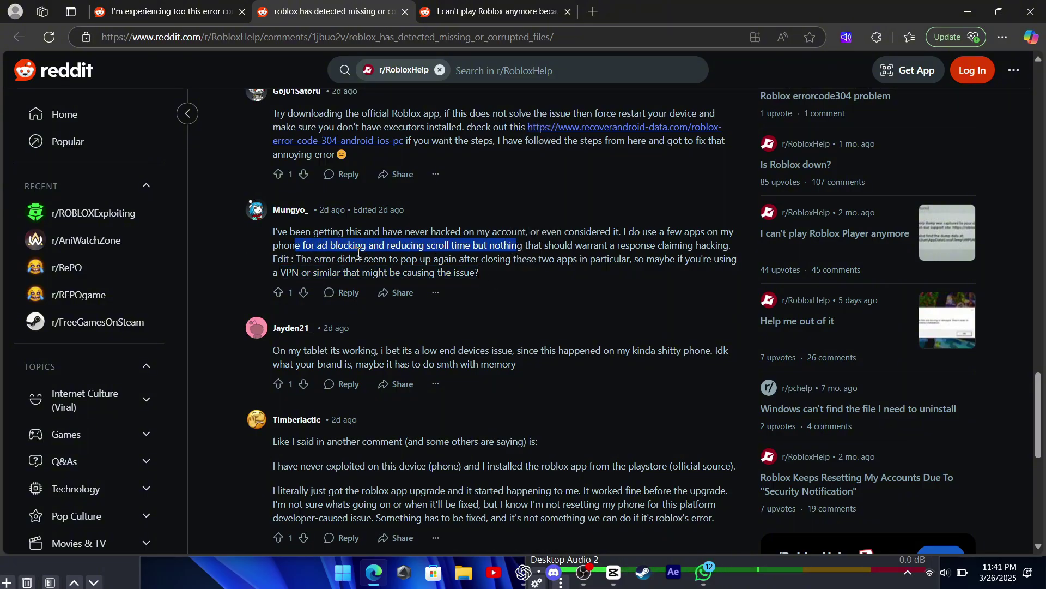
click(232, 252)
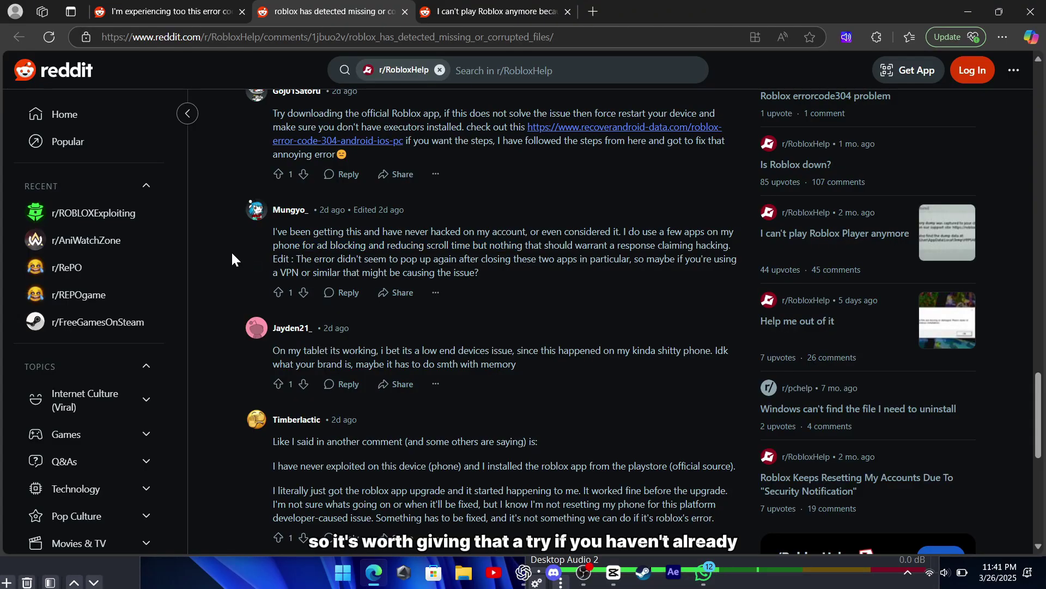
click(189, 19)
scroll(252, 353, down, 2)
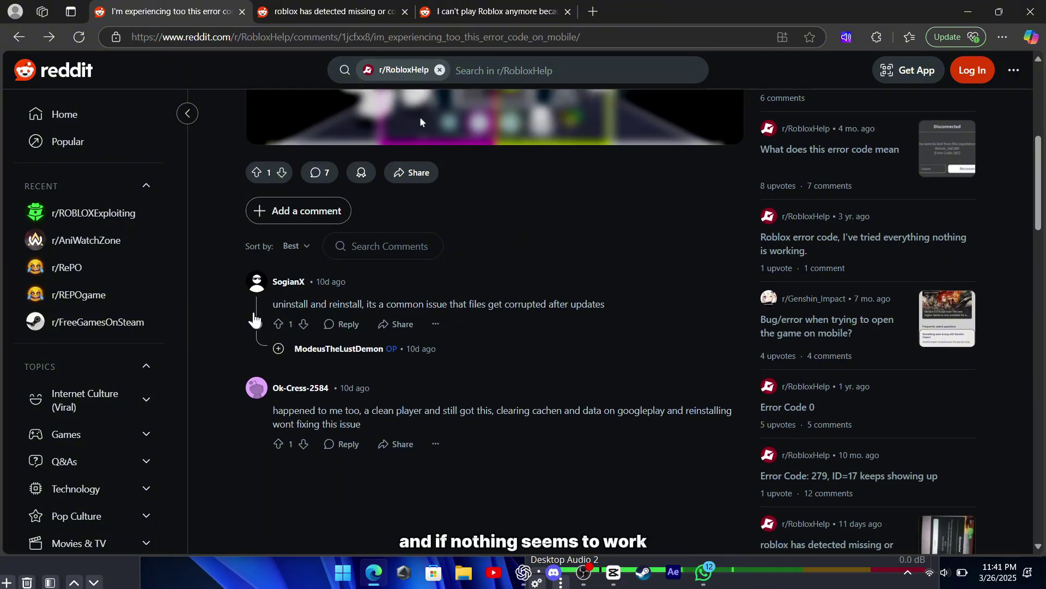
Highlight the uninstall-and-reinstall advice and the reply that reinstalling didn't fix it, then open the can't-play thread.
drag(273, 304, 654, 307)
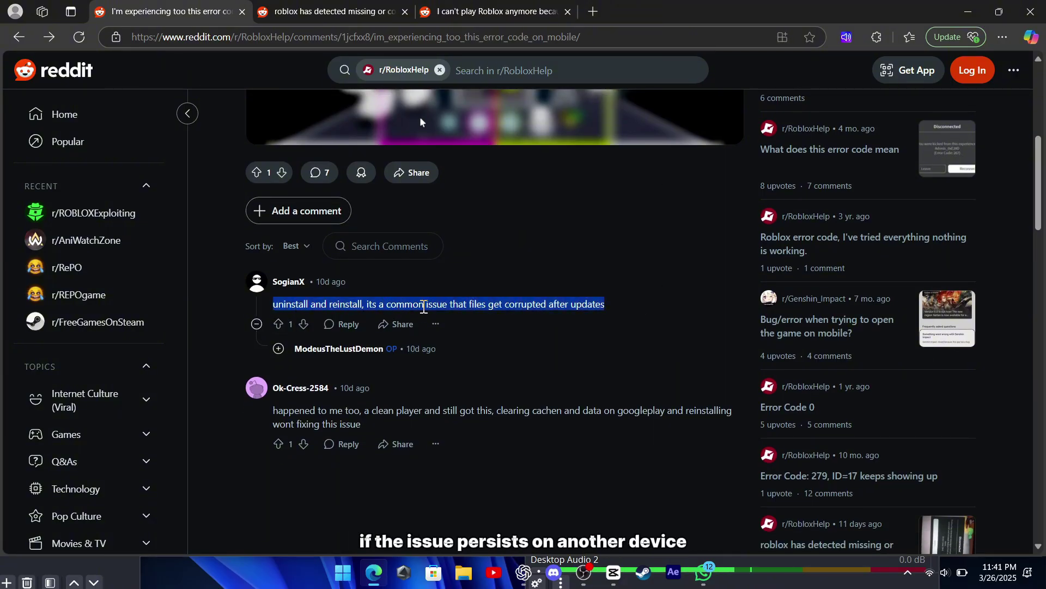
click(196, 362)
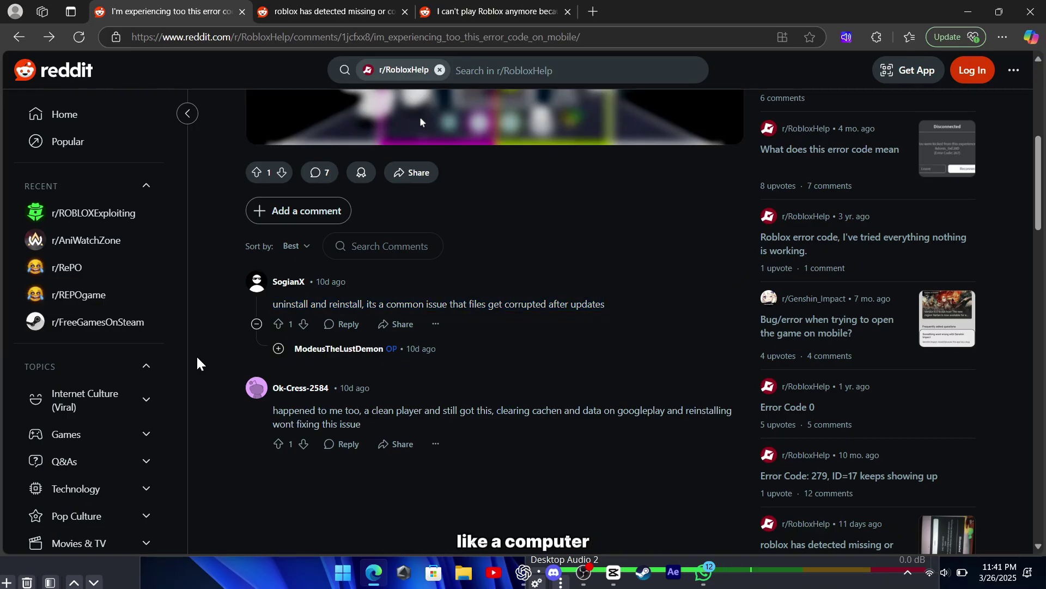
drag(273, 411, 381, 428)
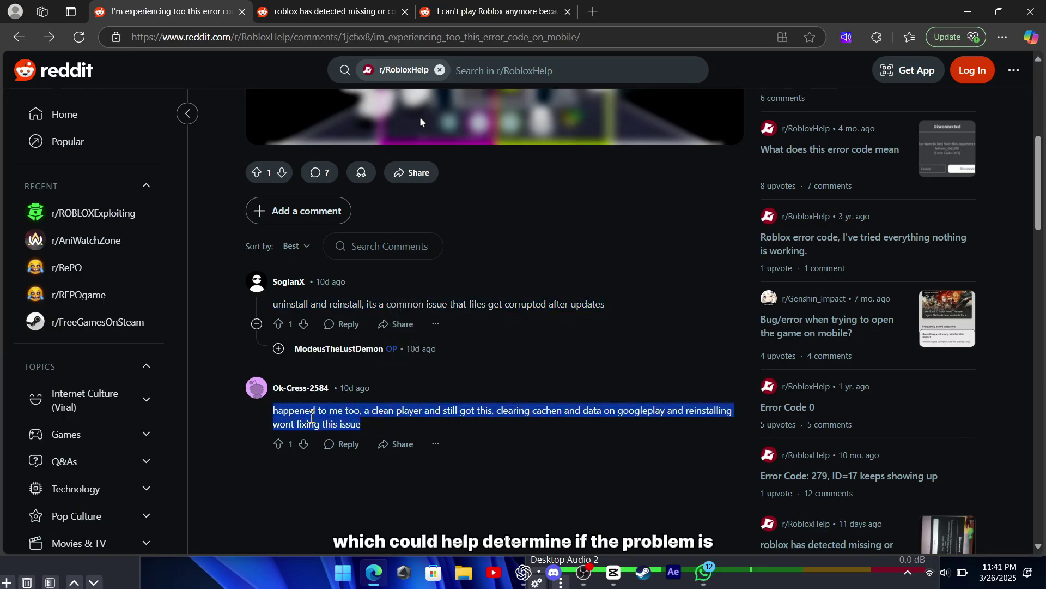
click(208, 400)
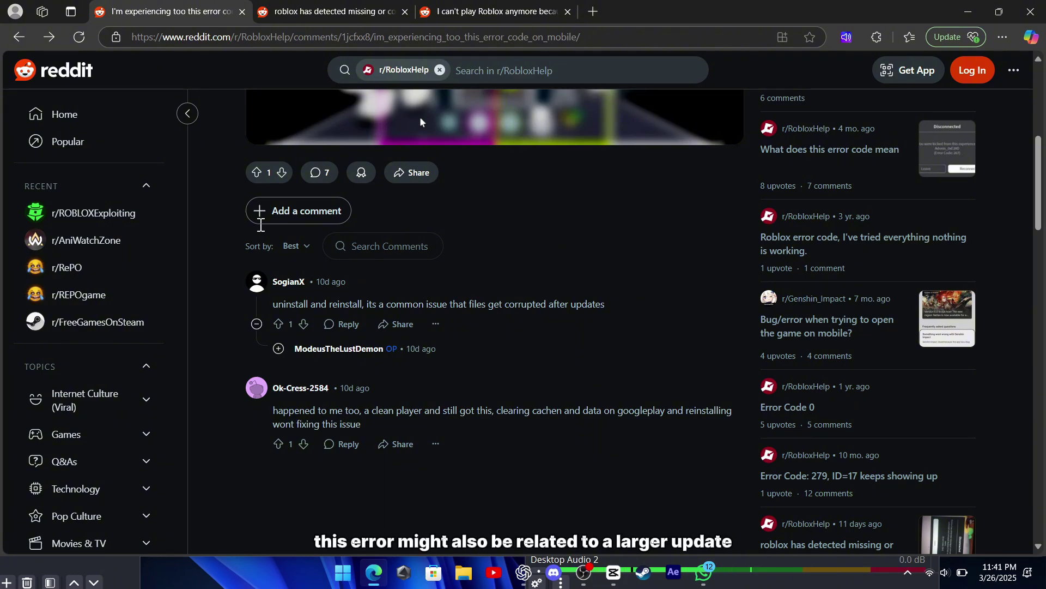
click(444, 6)
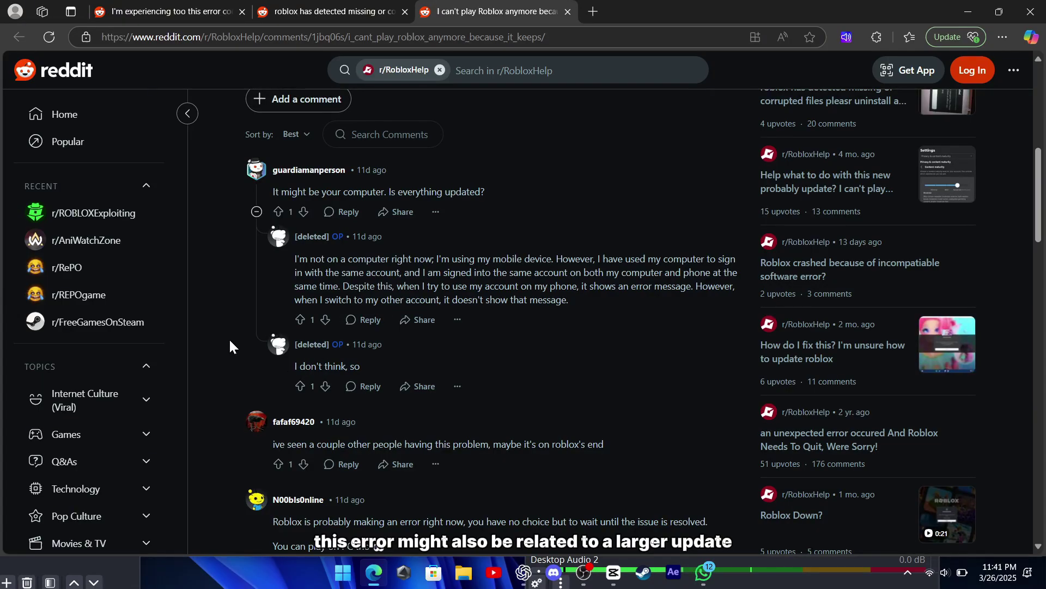
scroll(230, 346, down, 2)
scroll(230, 346, down, 2)
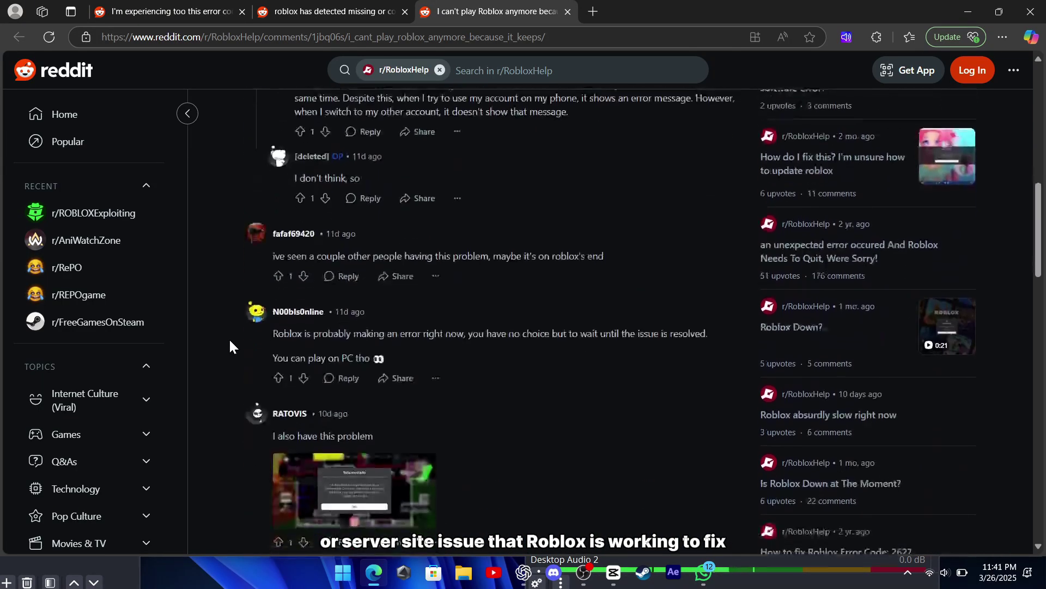
scroll(229, 345, down, 2)
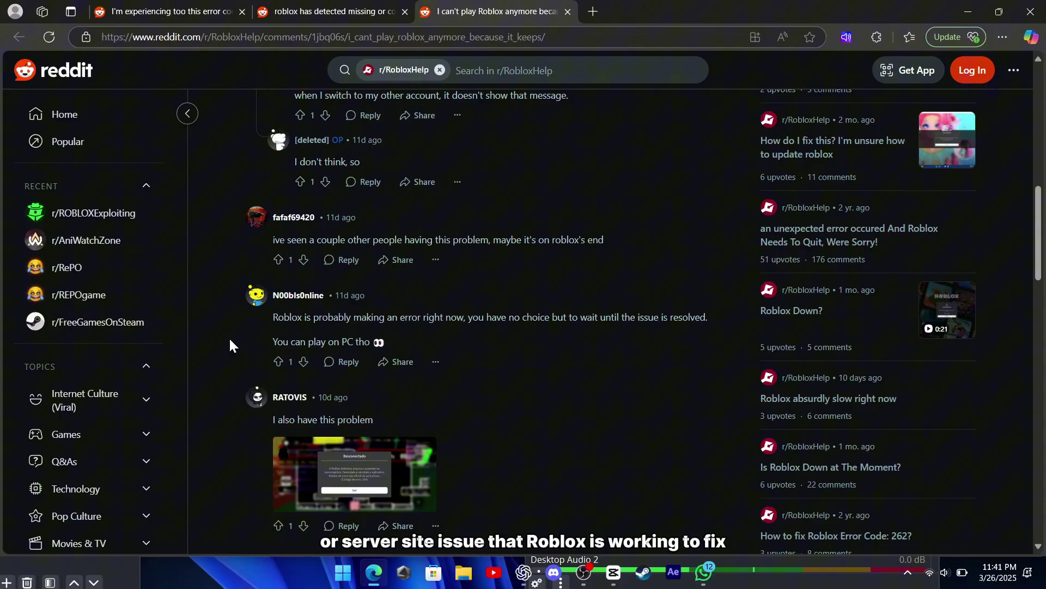
Highlight, then clear, the comment saying to wait for Roblox to fix the error.
drag(282, 320, 372, 336)
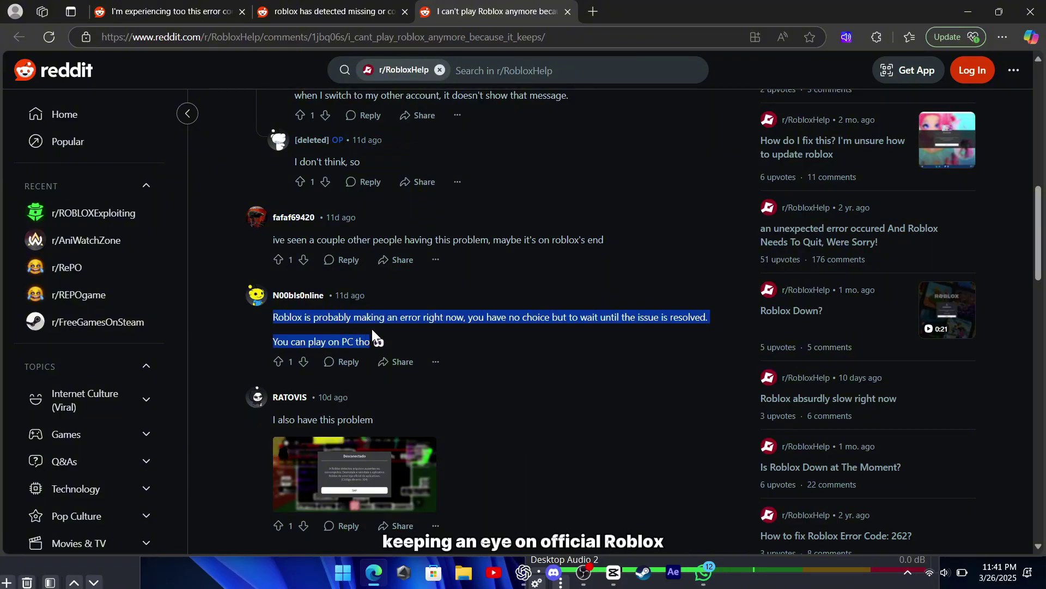
click(215, 338)
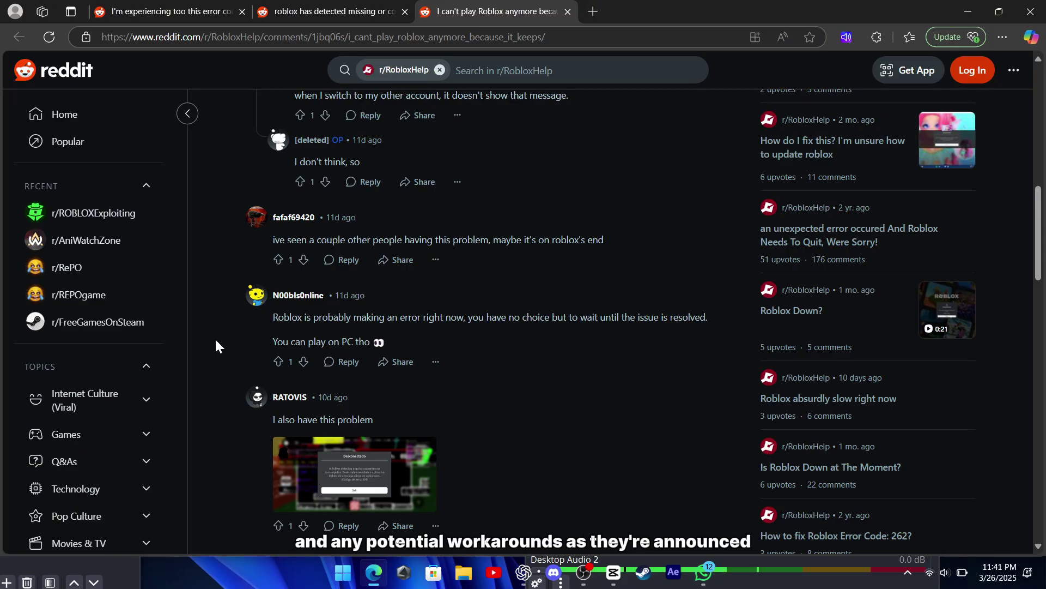
scroll(215, 338, up, 2)
scroll(215, 338, up, 2)
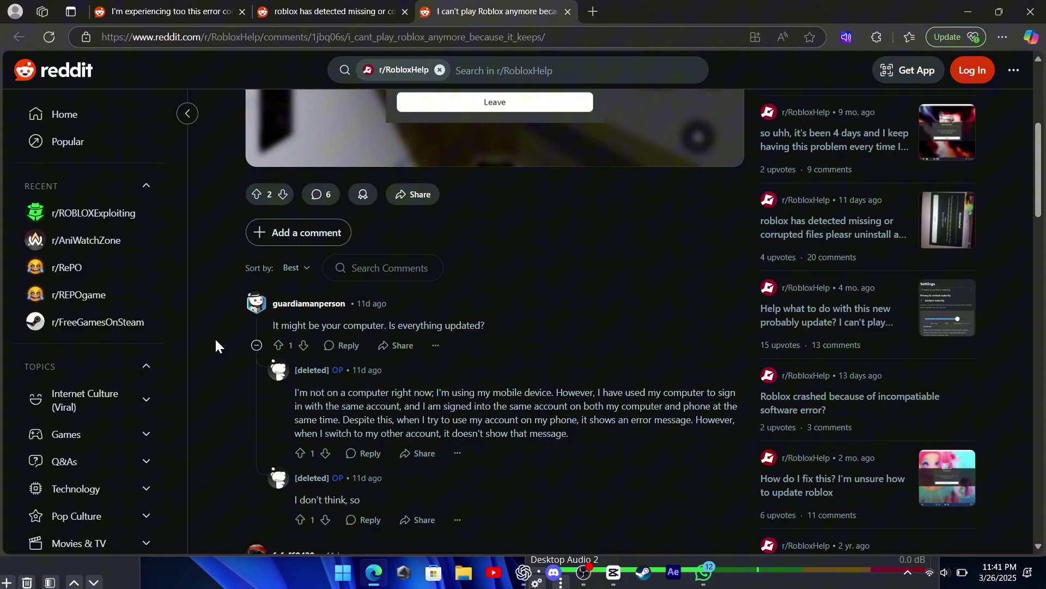
scroll(215, 337, up, 4)
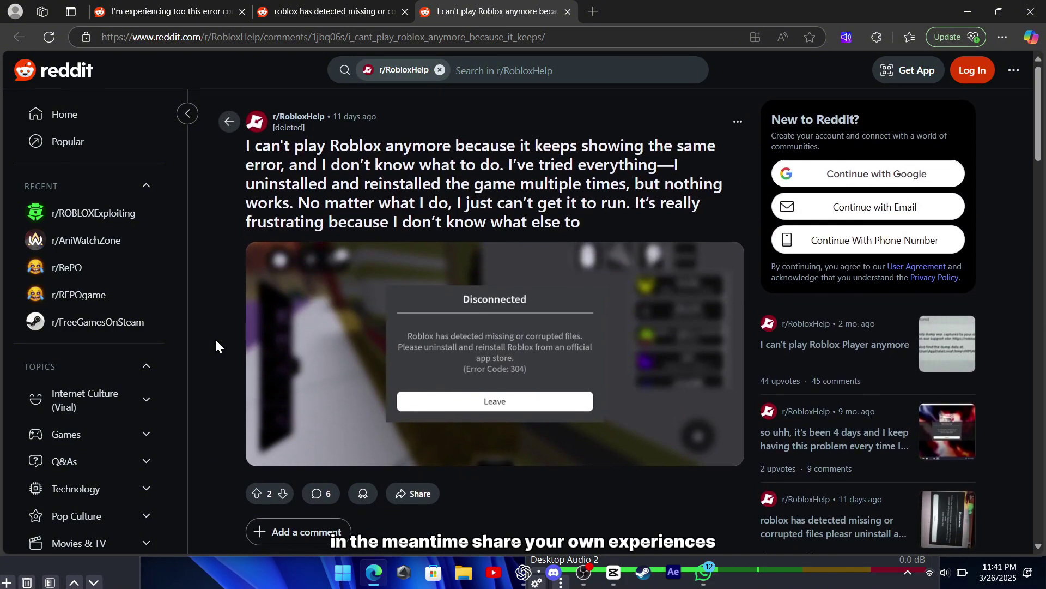